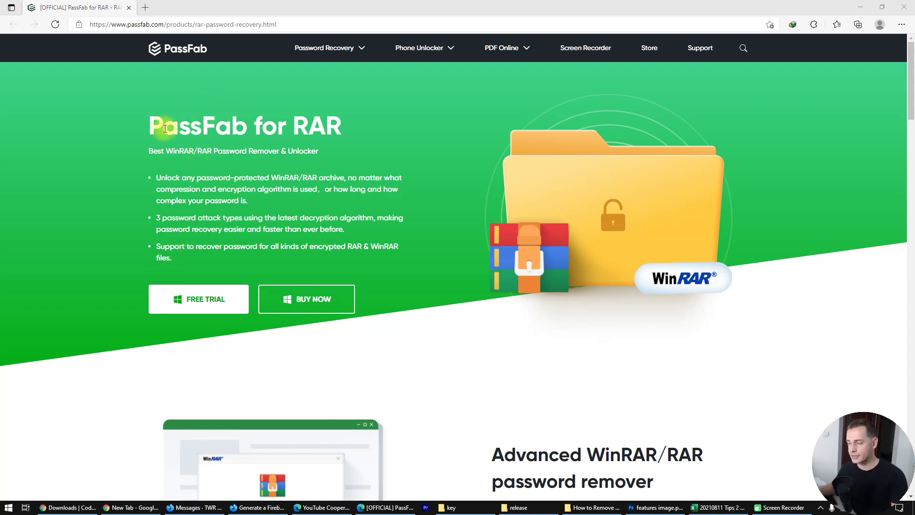
Download the PassFab for RAR free trial installer.
{"action": "left_click_drag", "start_coordinate": [150, 127], "coordinate": [394, 144]}
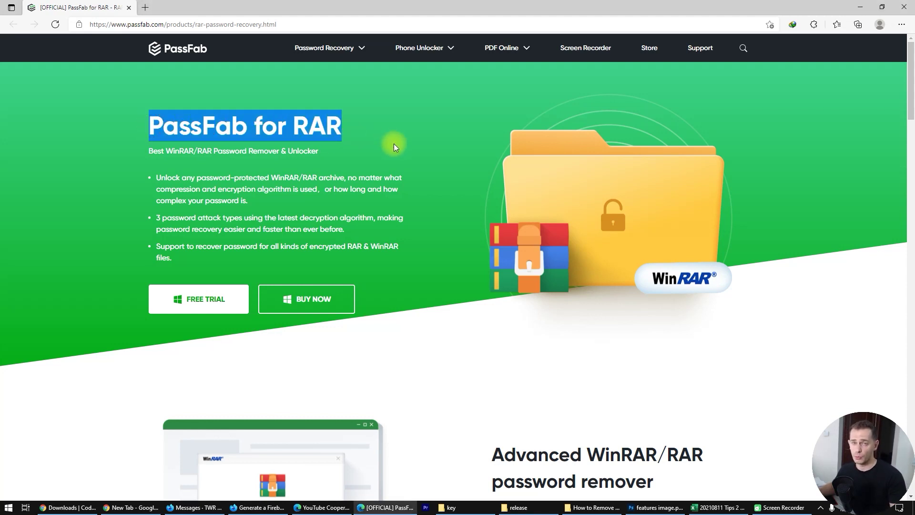
{"action": "left_click", "coordinate": [342, 127]}
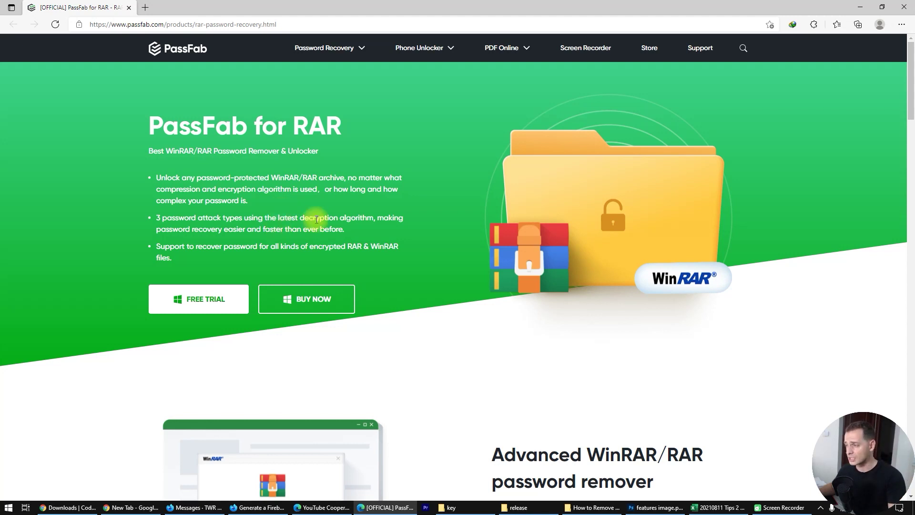
{"action": "left_click", "coordinate": [201, 306]}
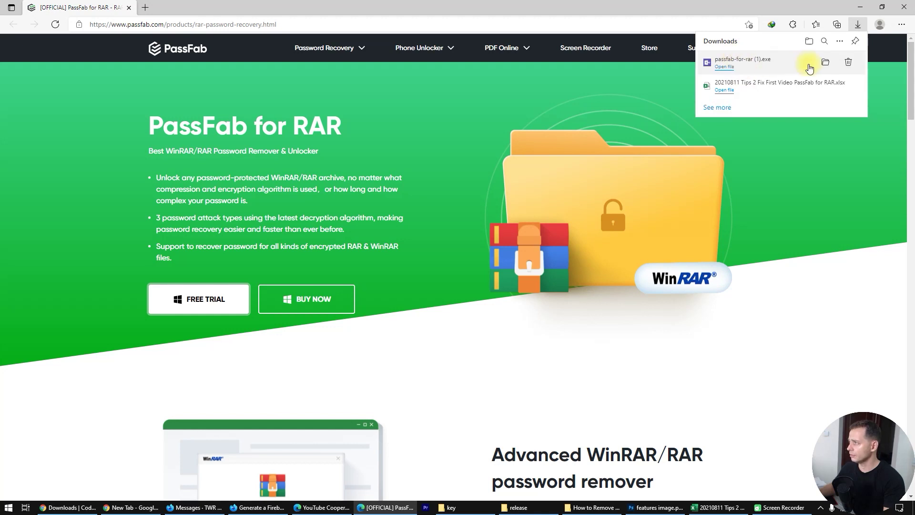
Run the installer in English, accept the licence, and install into the existing folder.
{"action": "left_click", "coordinate": [809, 63]}
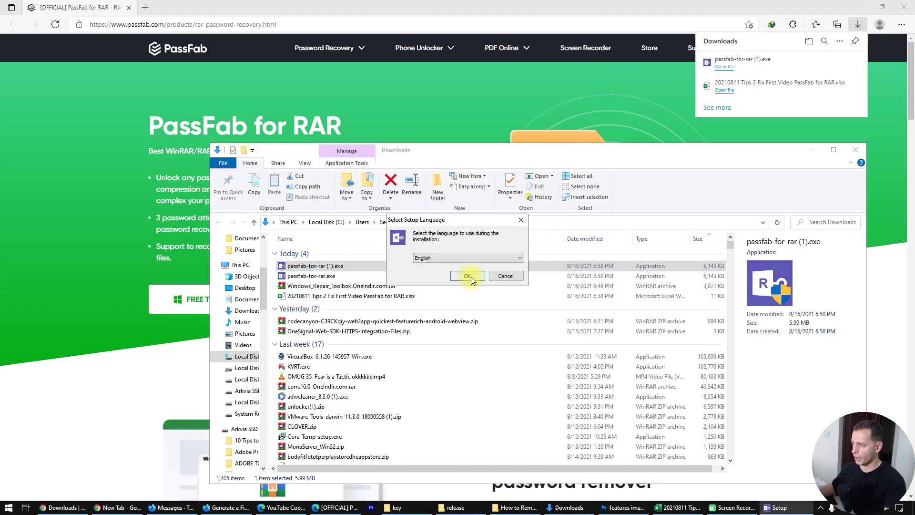
{"action": "left_click", "coordinate": [470, 276]}
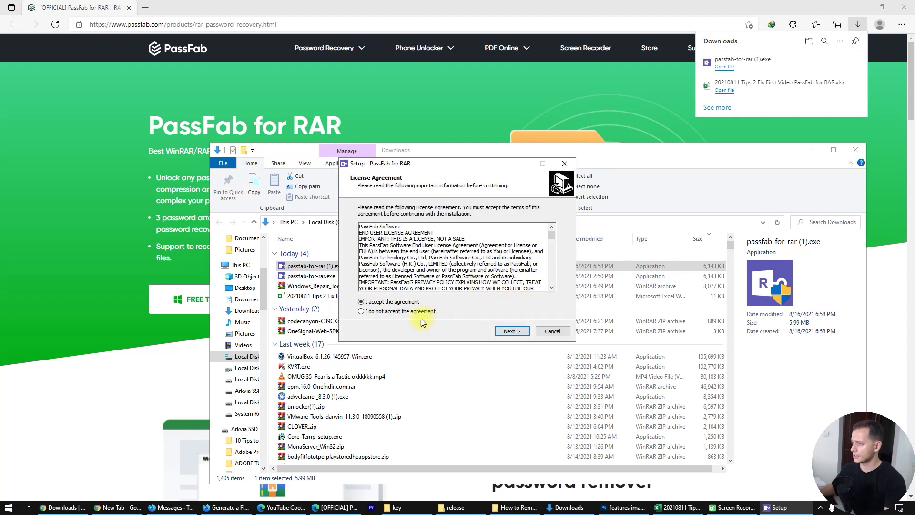
{"action": "left_click", "coordinate": [513, 331]}
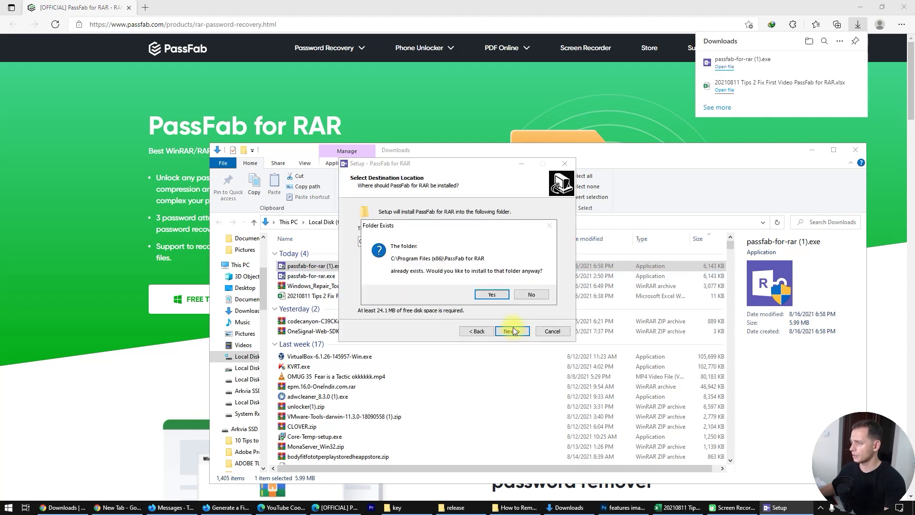
{"action": "left_click", "coordinate": [480, 294]}
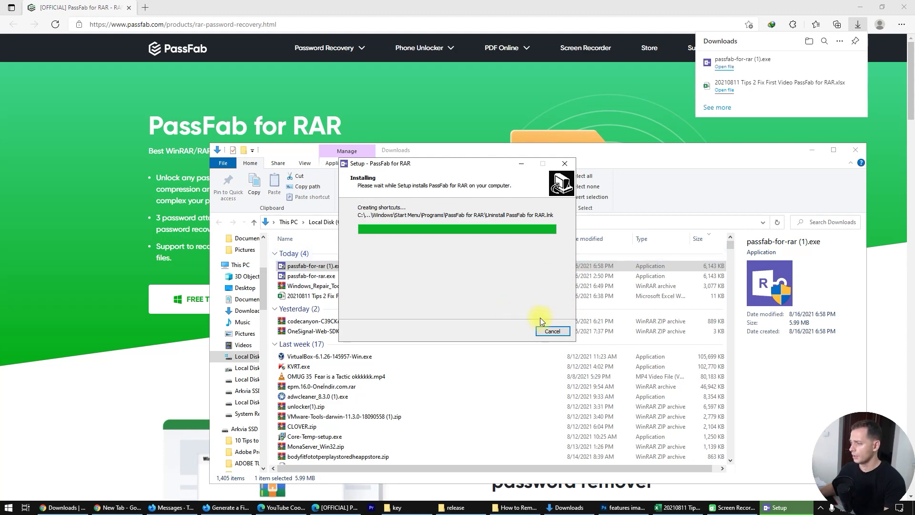
{"action": "left_click", "coordinate": [812, 149]}
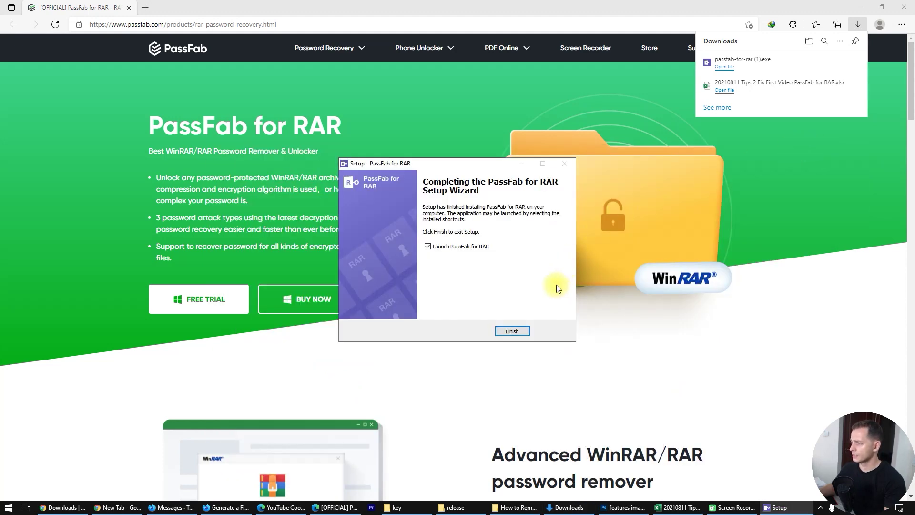
Launch PassFab for RAR and check the Dictionary Attack settings, keeping unlocker_dict.txt.
{"action": "left_click", "coordinate": [513, 332]}
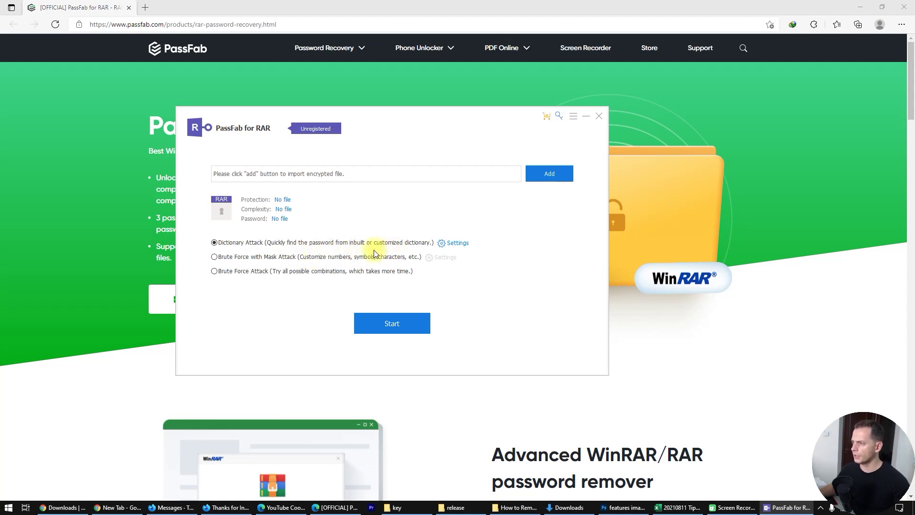
{"action": "left_click", "coordinate": [455, 243]}
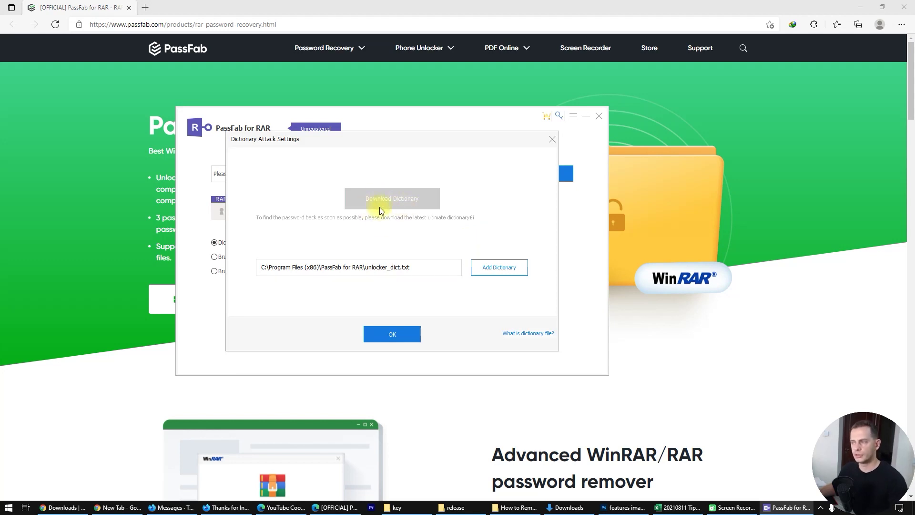
{"action": "left_click", "coordinate": [423, 264]}
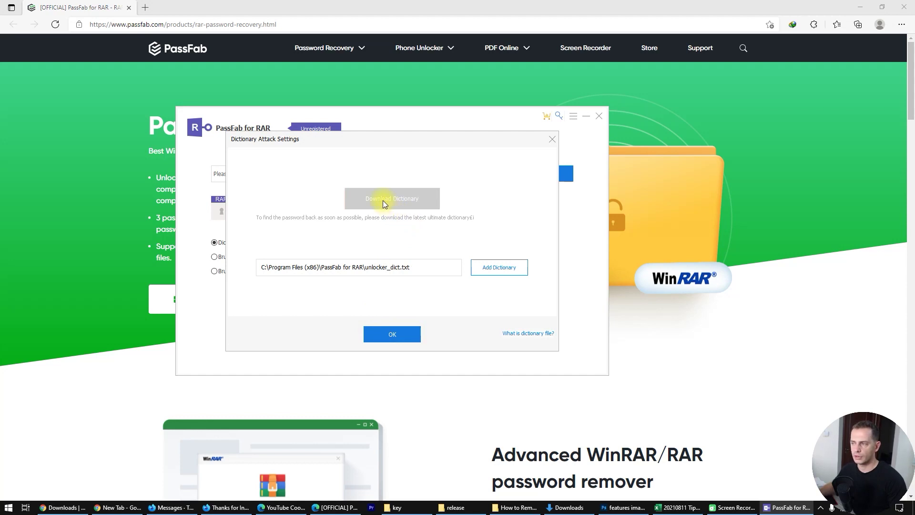
{"action": "left_click", "coordinate": [390, 333]}
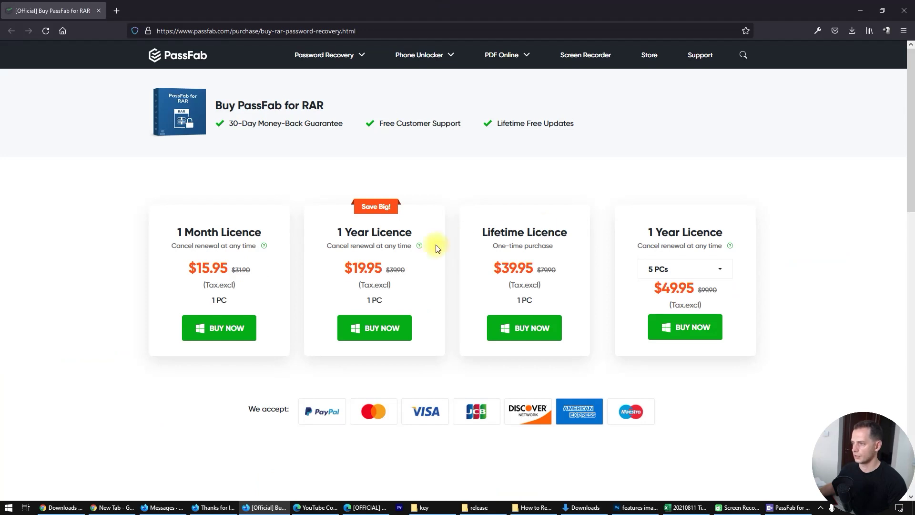
Scroll the licence pricing page, close the browser, and paste the licensed email into Register.
{"action": "scroll", "coordinate": [390, 286], "scroll_direction": "down", "scroll_amount": 4}
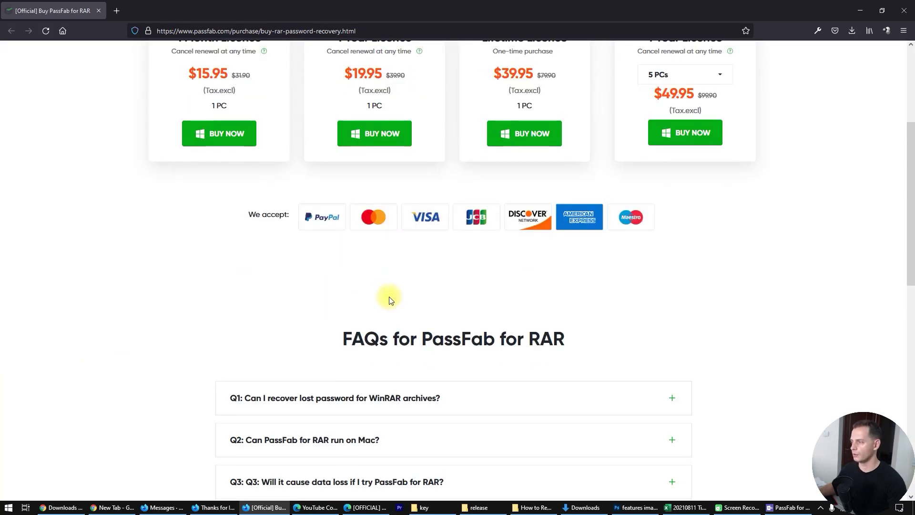
{"action": "scroll", "coordinate": [390, 297], "scroll_direction": "up", "scroll_amount": 4}
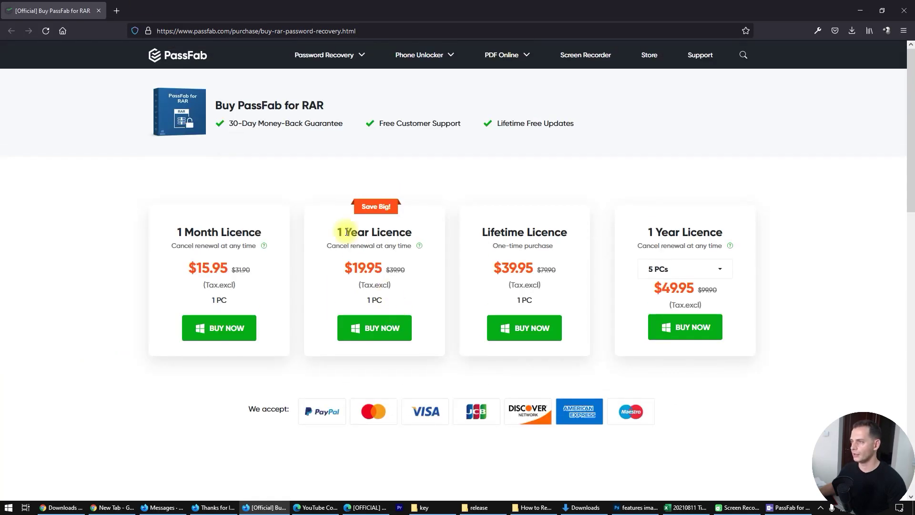
{"action": "left_click", "coordinate": [101, 15]}
{"action": "right_click", "coordinate": [263, 175]}
{"action": "left_click", "coordinate": [310, 224]}
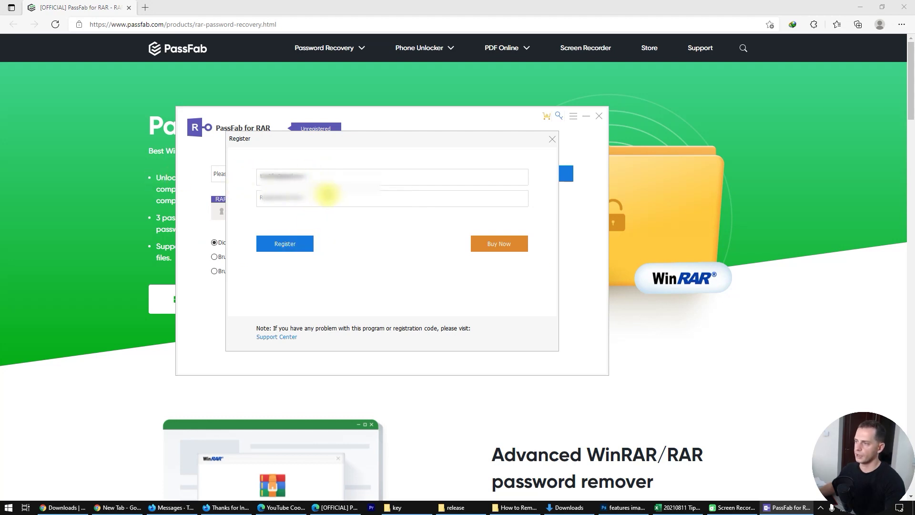
Paste the registration code into the Register dialog and submit the registration.
{"action": "key", "text": "alt+Tab"}
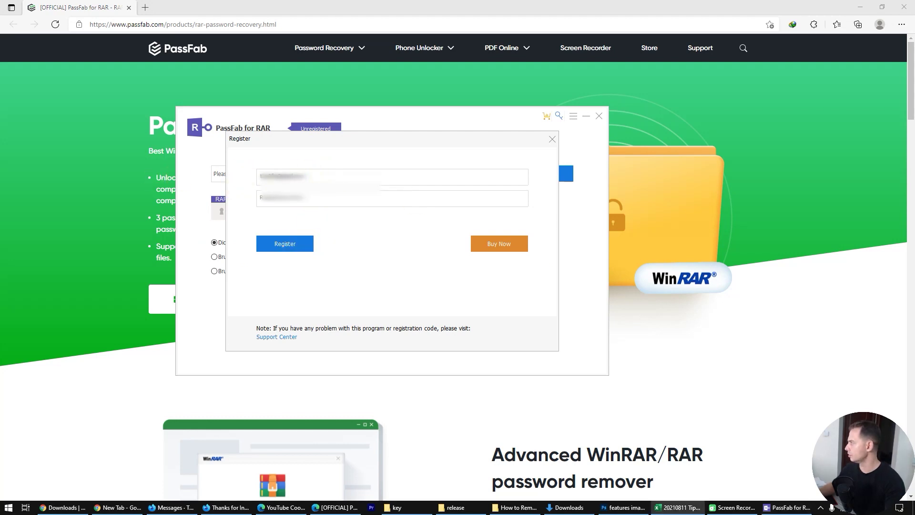
{"action": "right_click", "coordinate": [301, 197]}
{"action": "left_click", "coordinate": [338, 238]}
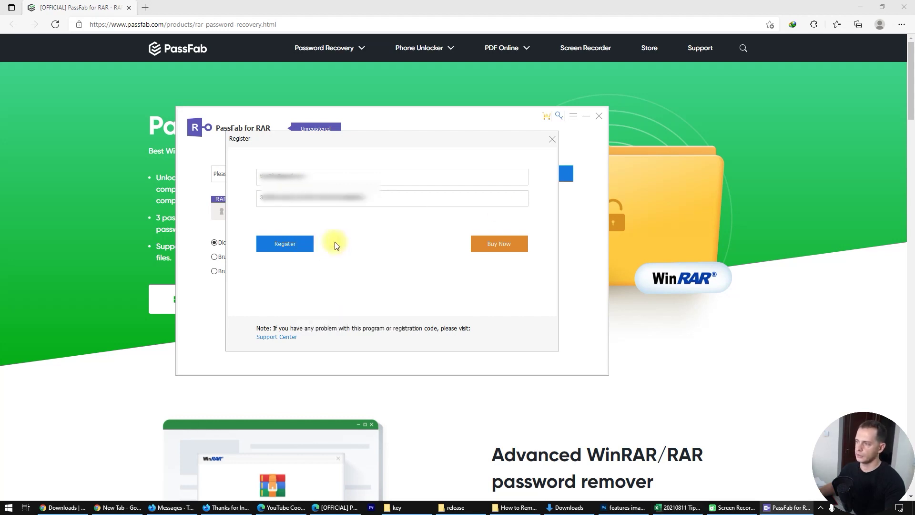
{"action": "left_click", "coordinate": [280, 249]}
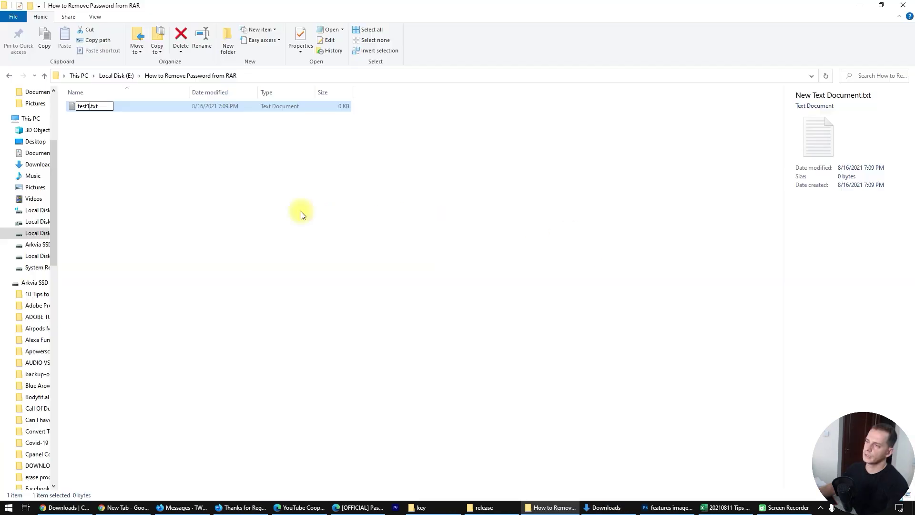
Create new text files test2.txt and test3.txt alongside test1.txt.
{"action": "right_click", "coordinate": [156, 186]}
{"action": "left_click", "coordinate": [292, 425]}
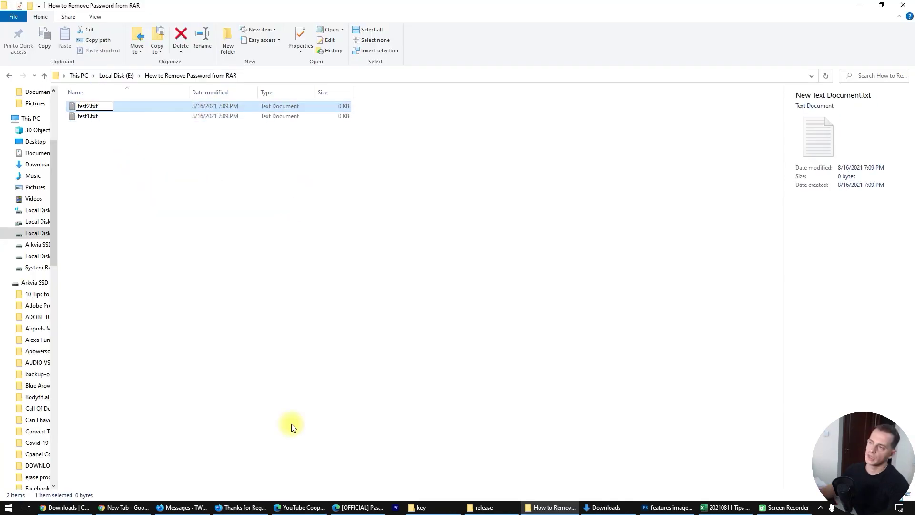
{"action": "type", "text": "test2"}
{"action": "key", "text": "Return"}
{"action": "right_click", "coordinate": [127, 201]}
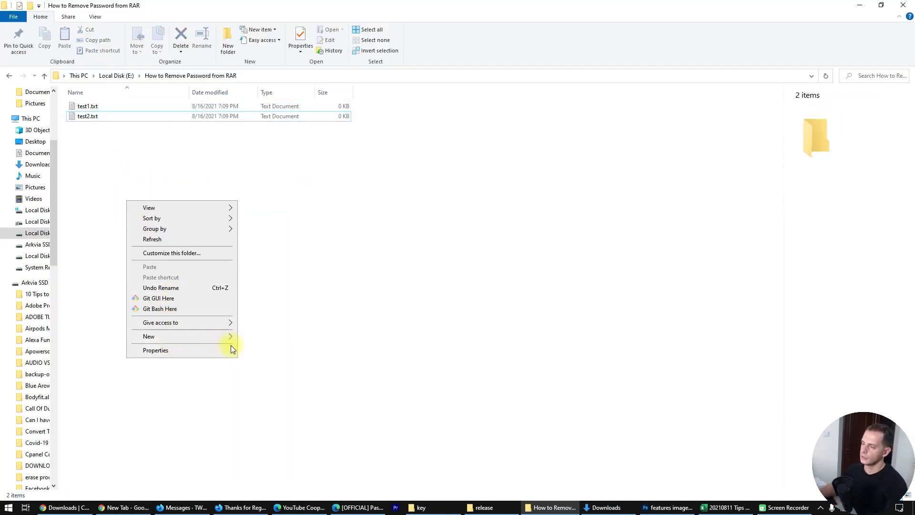
{"action": "left_click", "coordinate": [272, 444]}
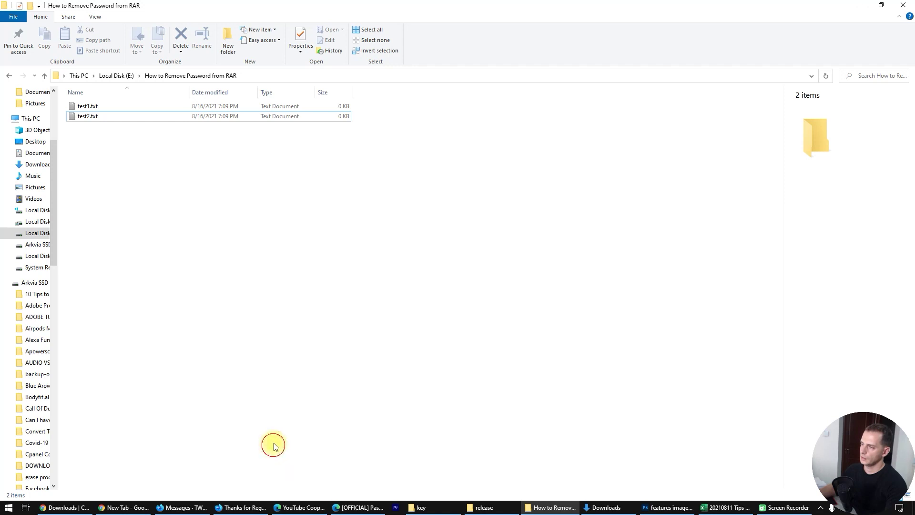
{"action": "type", "text": "test.txt"}
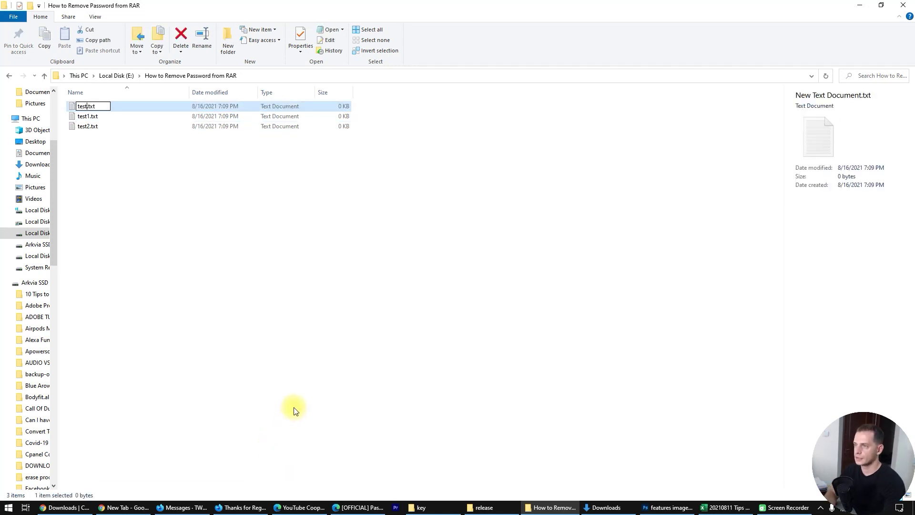
{"action": "type", "text": "3"}
{"action": "key", "text": "Return"}
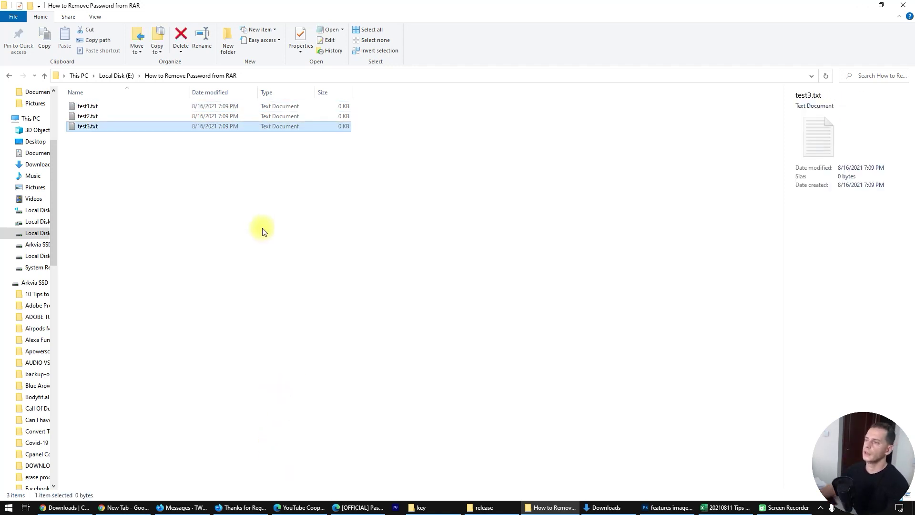
Select the three test files and bring up their actions menu.
{"action": "left_click", "coordinate": [196, 219]}
{"action": "left_click_drag", "start_coordinate": [128, 159], "coordinate": [86, 109]}
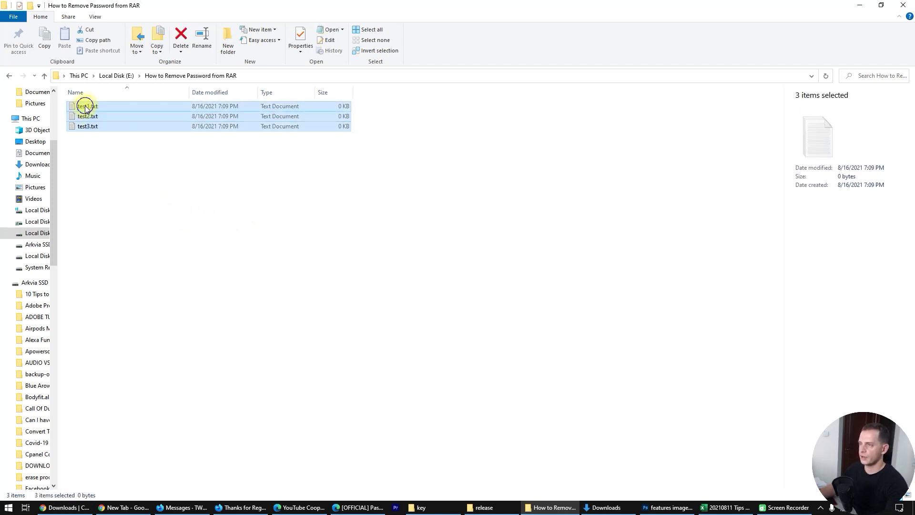
{"action": "right_click", "coordinate": [86, 109]}
{"action": "left_click", "coordinate": [128, 217]}
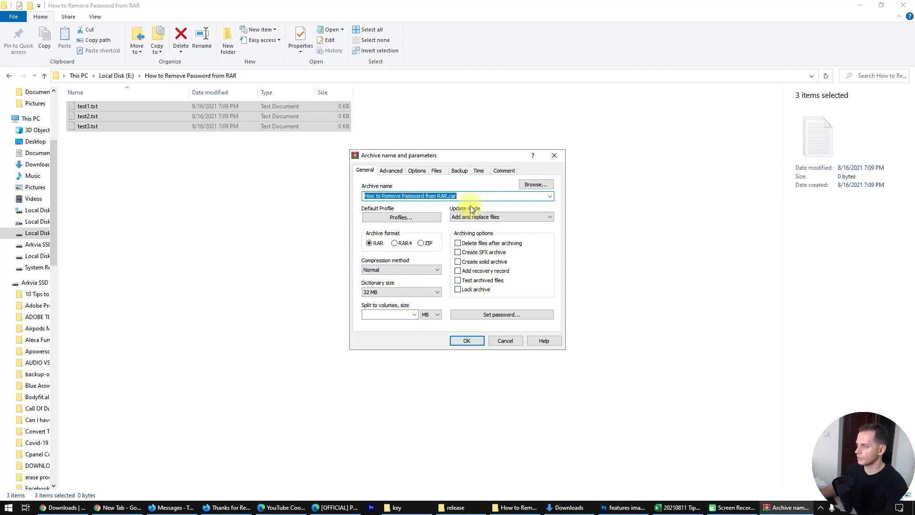
{"action": "left_click", "coordinate": [459, 289]}
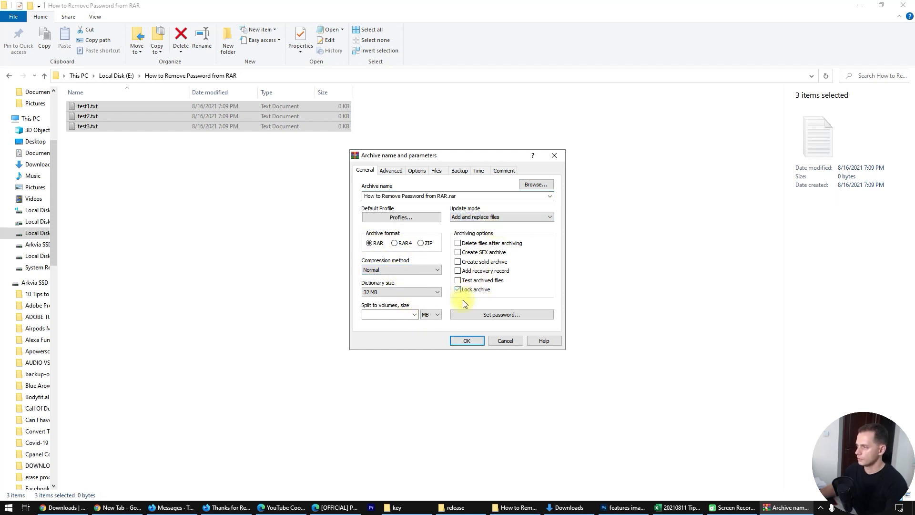
{"action": "left_click", "coordinate": [496, 315]}
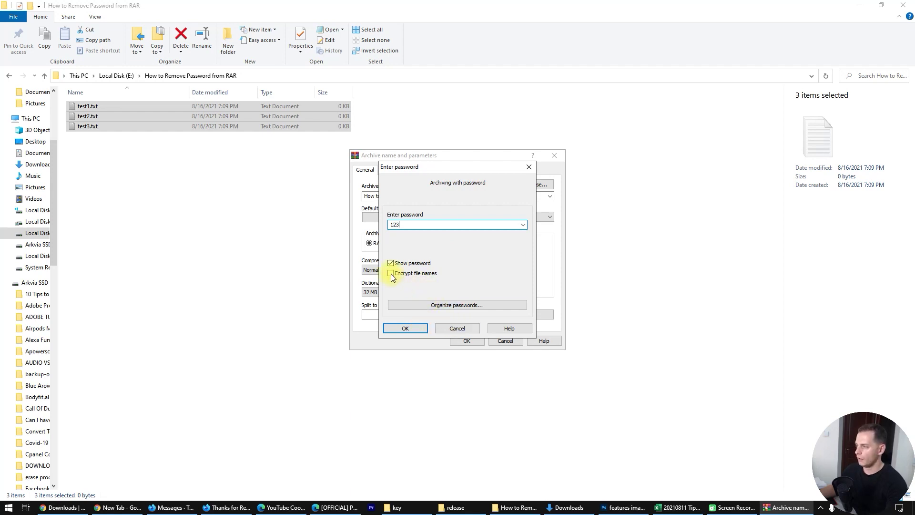
{"action": "left_click", "coordinate": [406, 328]}
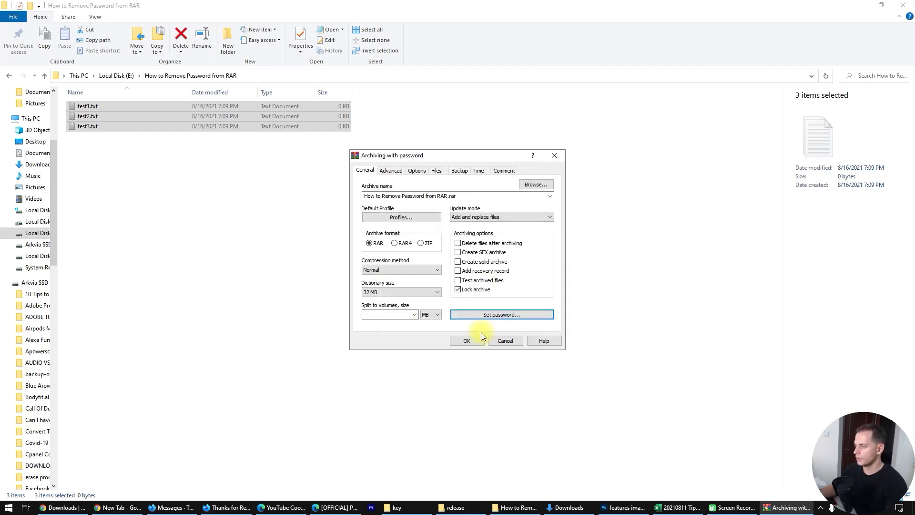
{"action": "left_click", "coordinate": [465, 341]}
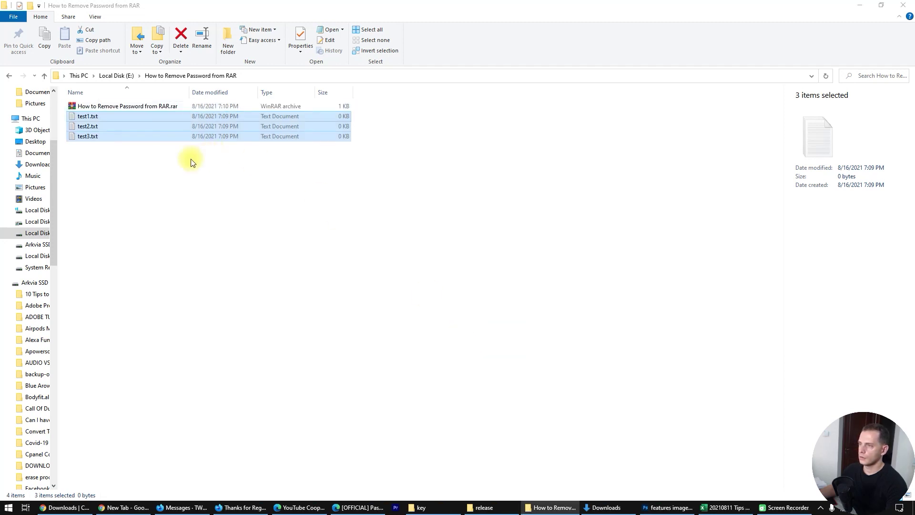
Open the new archive, confirm it demands a password, and close WinRAR.
{"action": "left_click", "coordinate": [118, 107]}
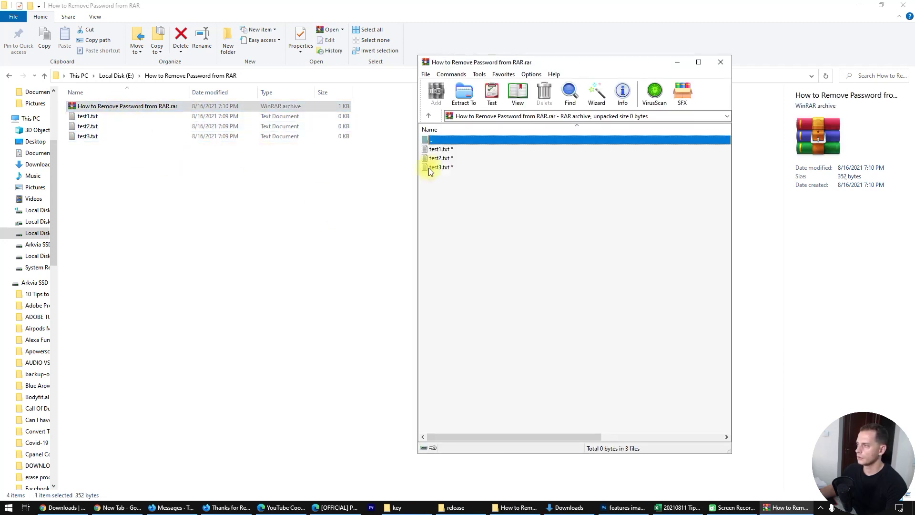
{"action": "double_click", "coordinate": [431, 148]}
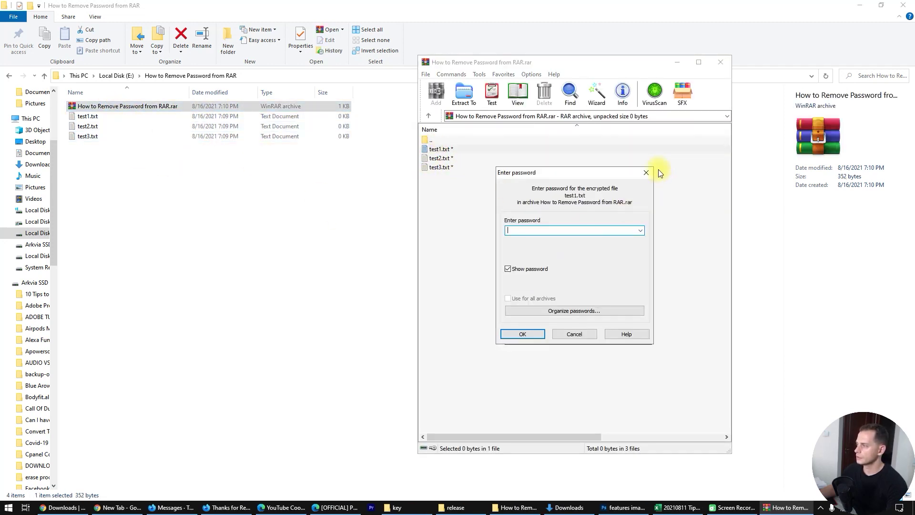
{"action": "left_click", "coordinate": [658, 164]}
{"action": "left_click", "coordinate": [721, 62]}
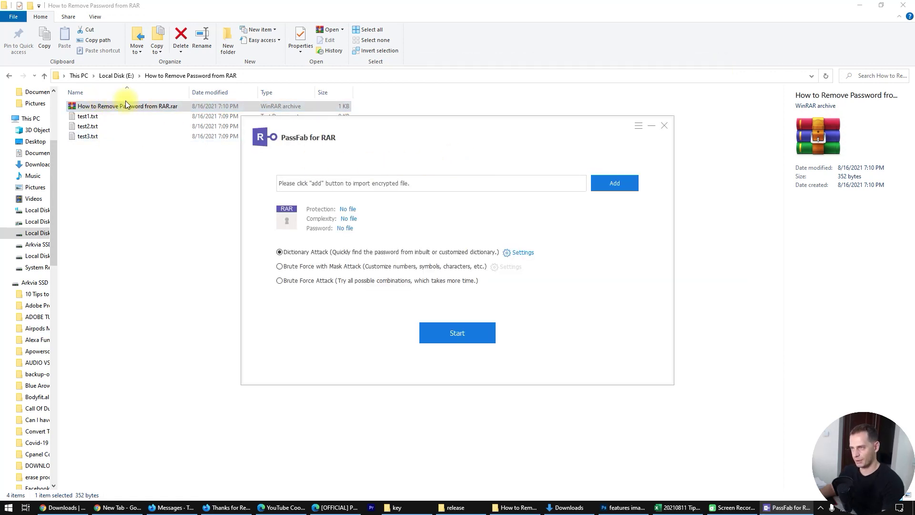
Load the test RAR archive into PassFab for RAR.
{"action": "left_click", "coordinate": [624, 187]}
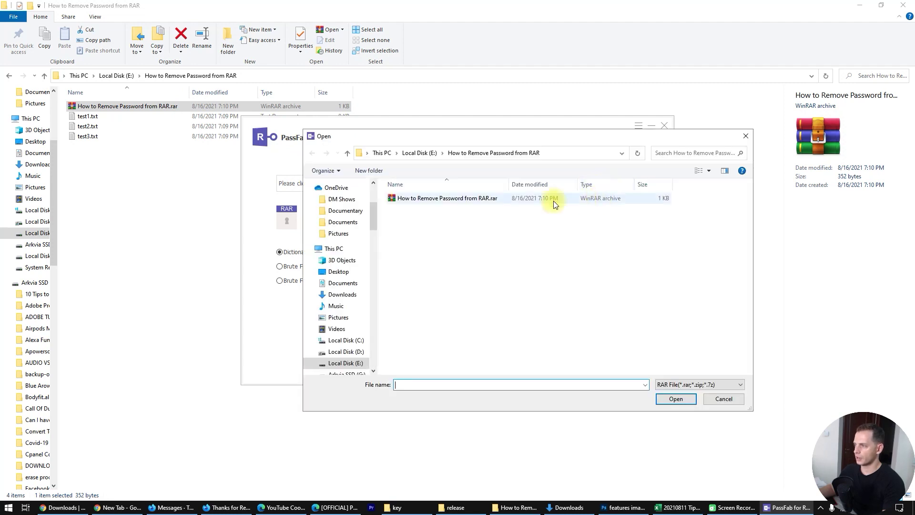
{"action": "left_click", "coordinate": [433, 198]}
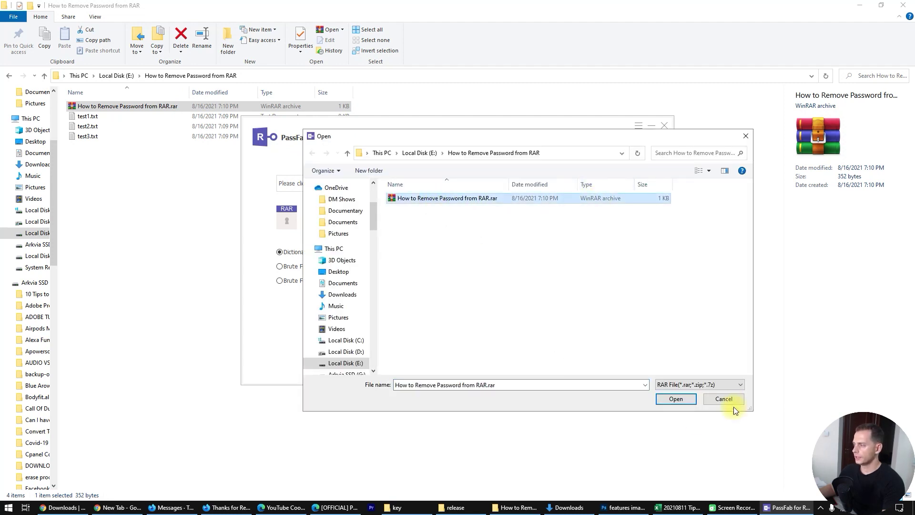
{"action": "left_click", "coordinate": [677, 403]}
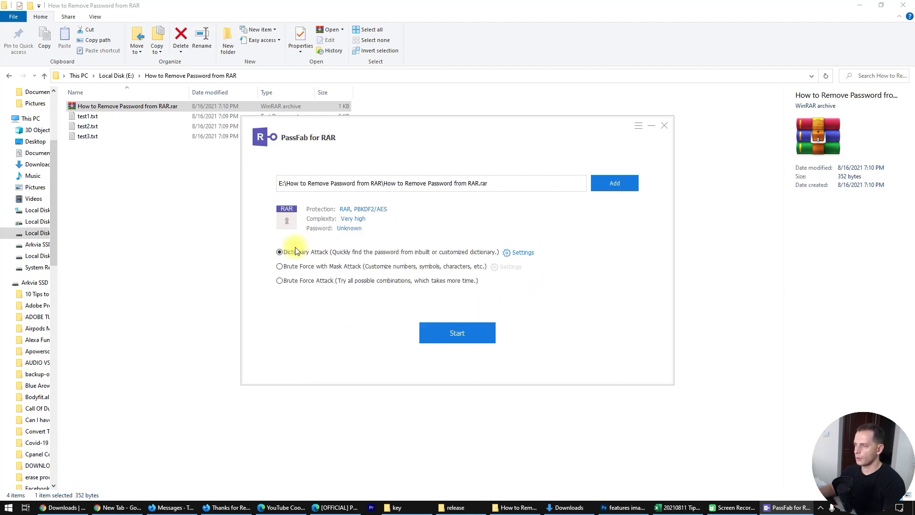
Start a brute-force mask attack using digits only, maximum length 3.
{"action": "left_click", "coordinate": [292, 268]}
{"action": "left_click", "coordinate": [507, 266]}
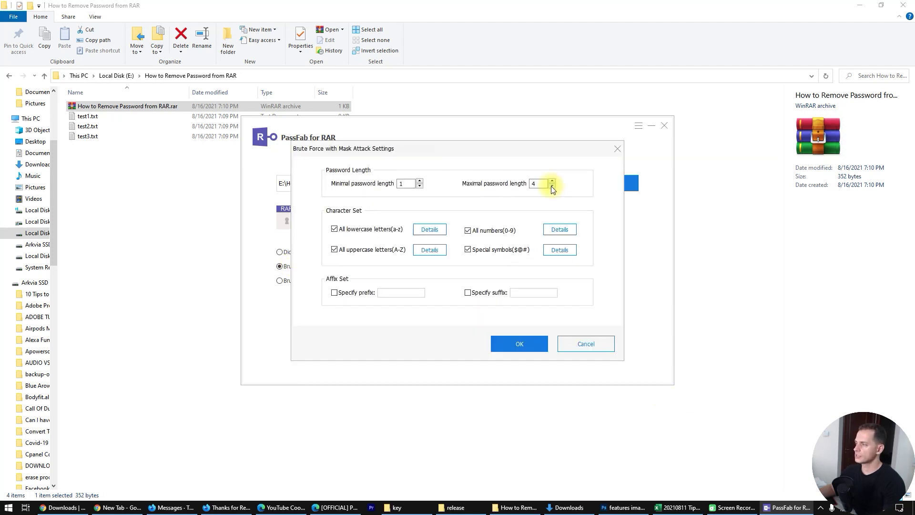
{"action": "left_click", "coordinate": [334, 229]}
{"action": "left_click", "coordinate": [334, 250]}
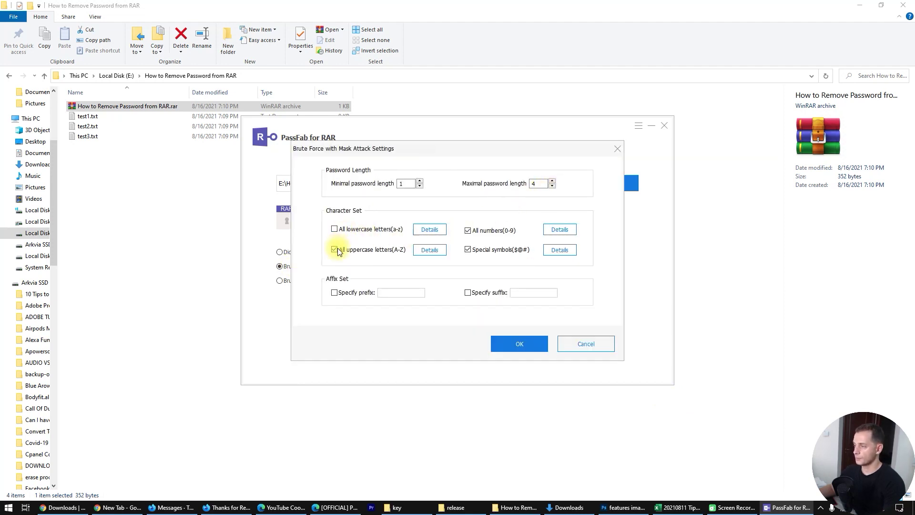
{"action": "left_click", "coordinate": [468, 249]}
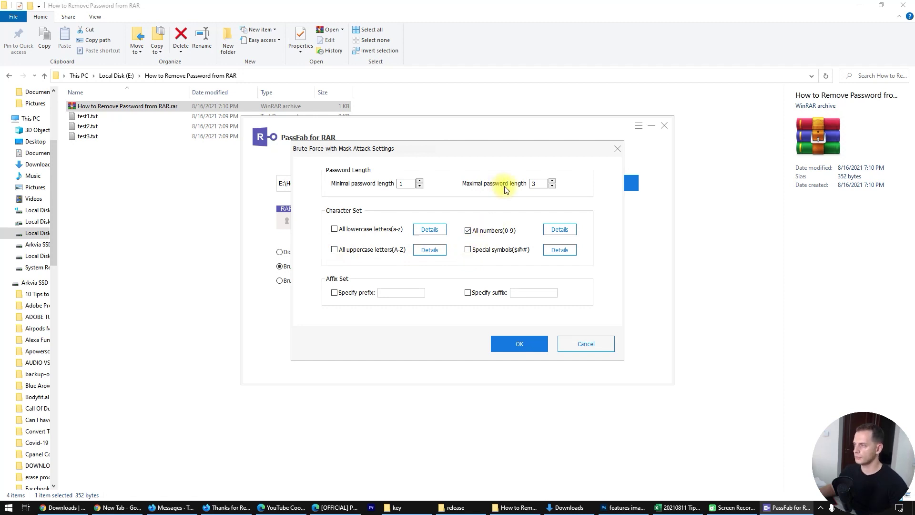
{"action": "scroll", "coordinate": [527, 186], "scroll_direction": "down", "scroll_amount": 1}
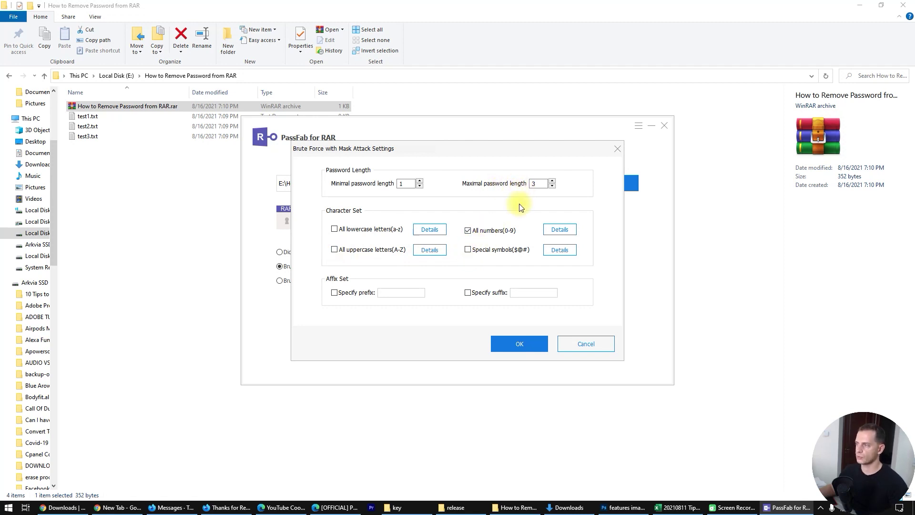
{"action": "left_click", "coordinate": [504, 341]}
{"action": "left_click", "coordinate": [451, 336]}
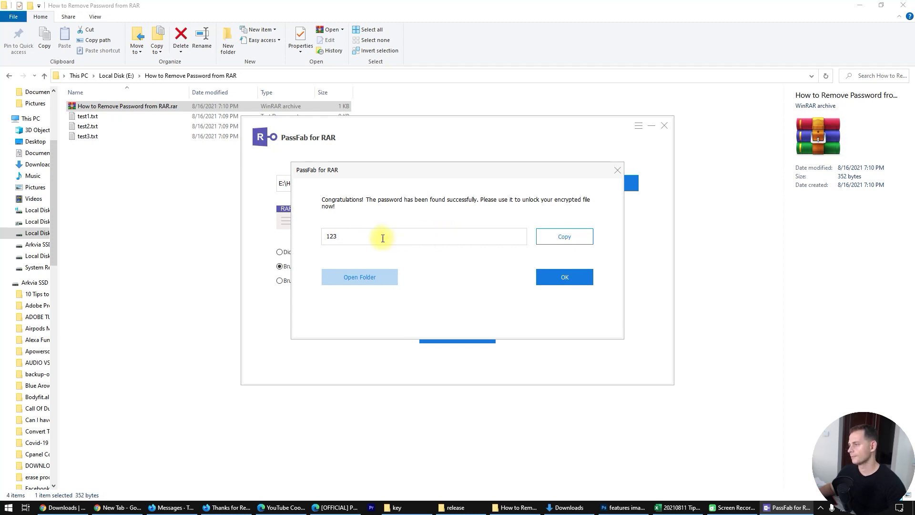
{"action": "left_click", "coordinate": [561, 239]}
{"action": "mouse_move", "coordinate": [439, 172]}
{"action": "left_mouse_down"}
{"action": "mouse_move", "coordinate": [588, 64]}
{"action": "mouse_move", "coordinate": [550, 112]}
{"action": "left_mouse_up"}
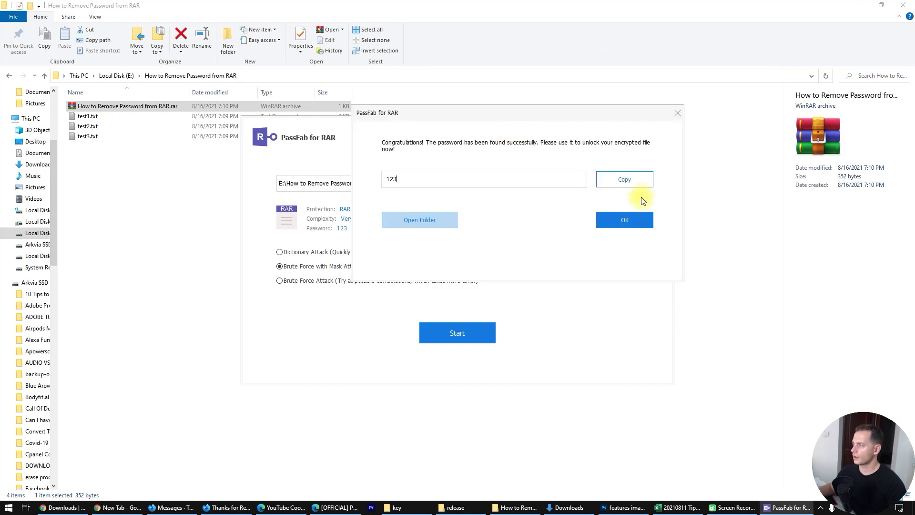
{"action": "left_click", "coordinate": [114, 113]}
{"action": "right_click", "coordinate": [116, 108]}
{"action": "left_click", "coordinate": [181, 185]}
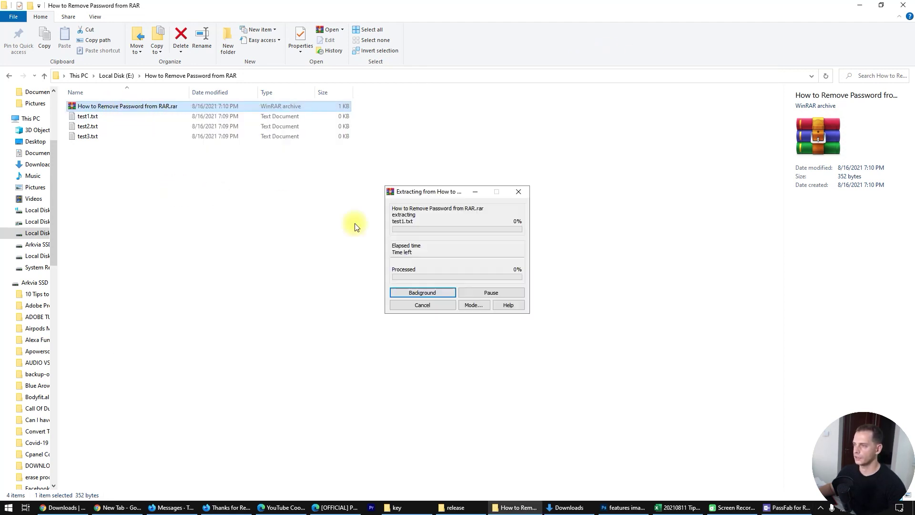
{"action": "right_click", "coordinate": [446, 224]}
{"action": "left_click", "coordinate": [466, 261]}
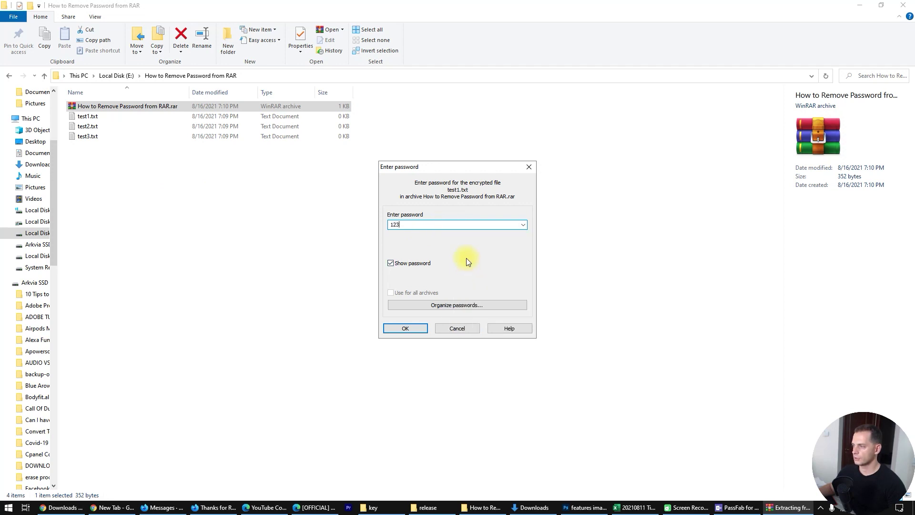
{"action": "left_click", "coordinate": [407, 329]}
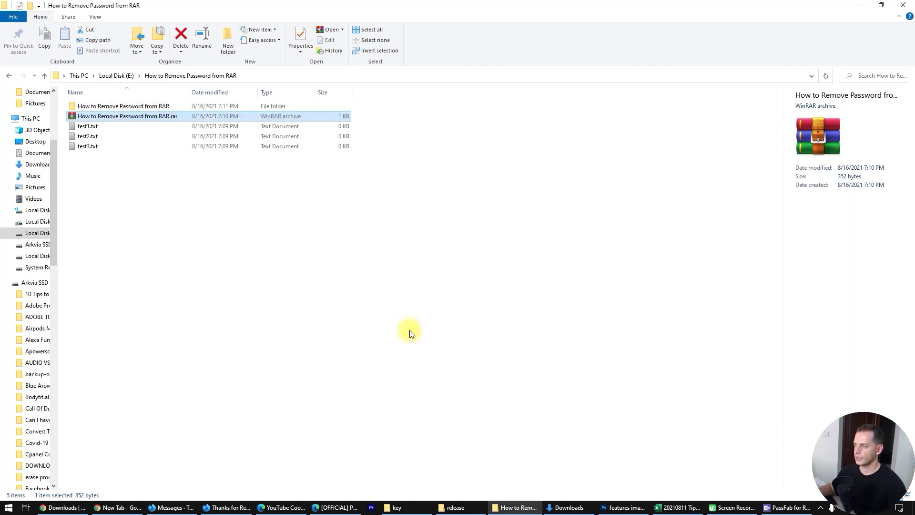
Open the extracted folder and review the test1, test2 and test3 files.
{"action": "left_click", "coordinate": [110, 108]}
{"action": "double_click", "coordinate": [111, 109]}
{"action": "left_click_drag", "start_coordinate": [219, 150], "coordinate": [67, 14]}
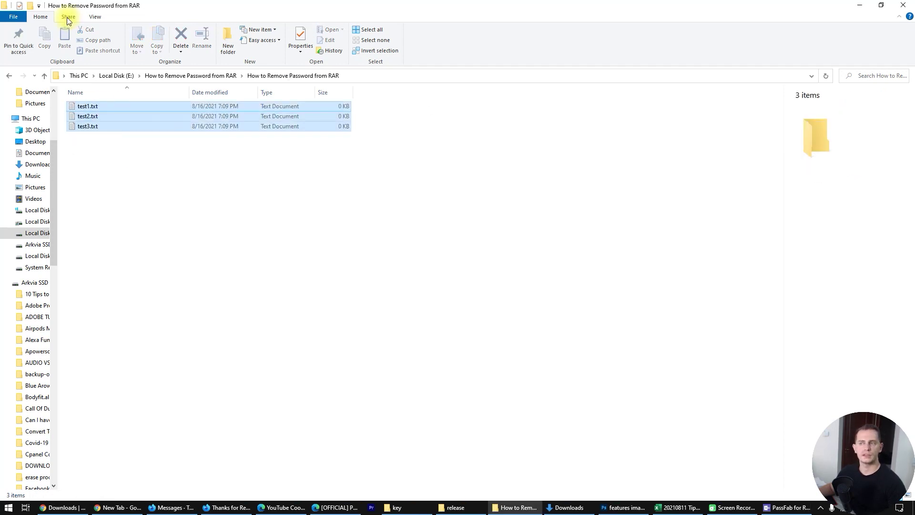
{"action": "left_click", "coordinate": [174, 307]}
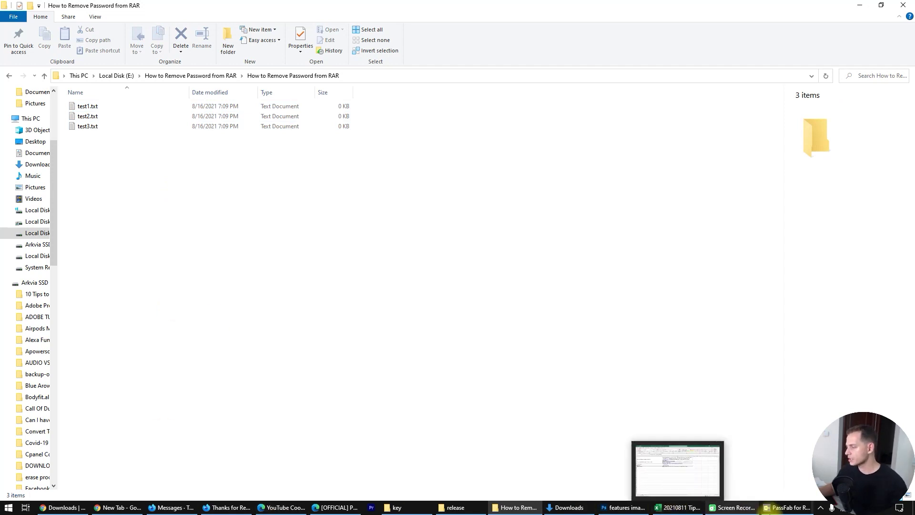
{"action": "left_click", "coordinate": [789, 507]}
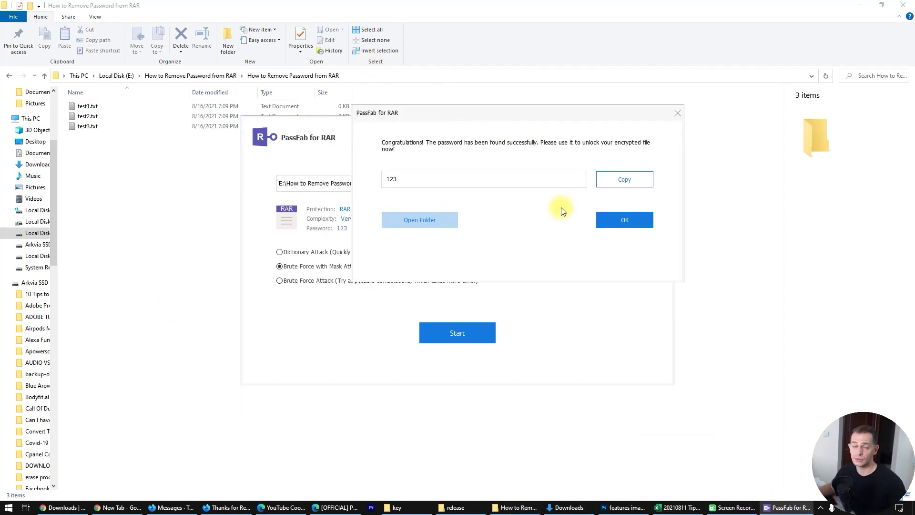
Close the password-found message and select the plain Brute Force Attack mode.
{"action": "left_click", "coordinate": [677, 112]}
{"action": "left_click", "coordinate": [622, 123]}
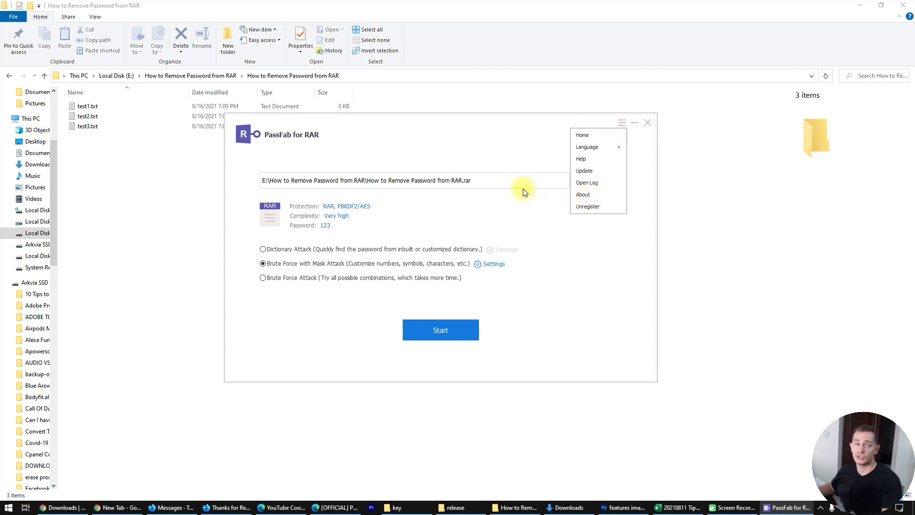
{"action": "left_click", "coordinate": [534, 302]}
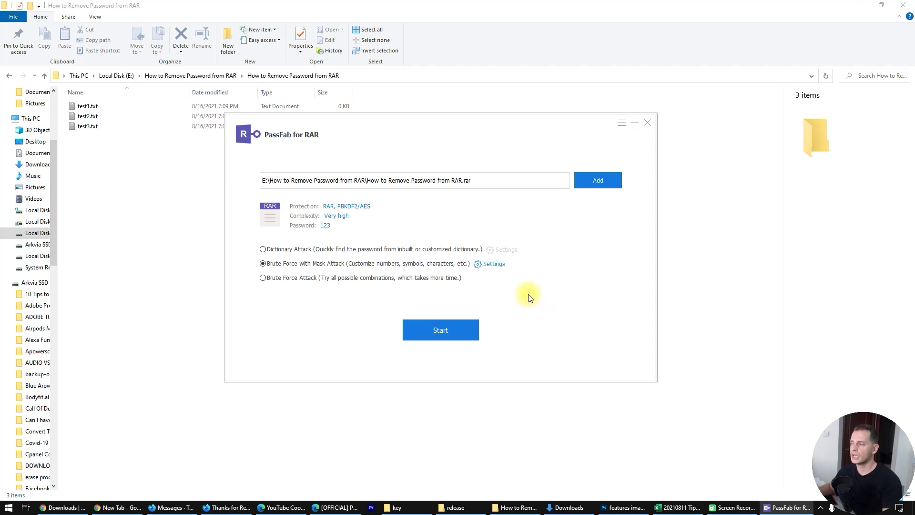
{"action": "left_click", "coordinate": [293, 279]}
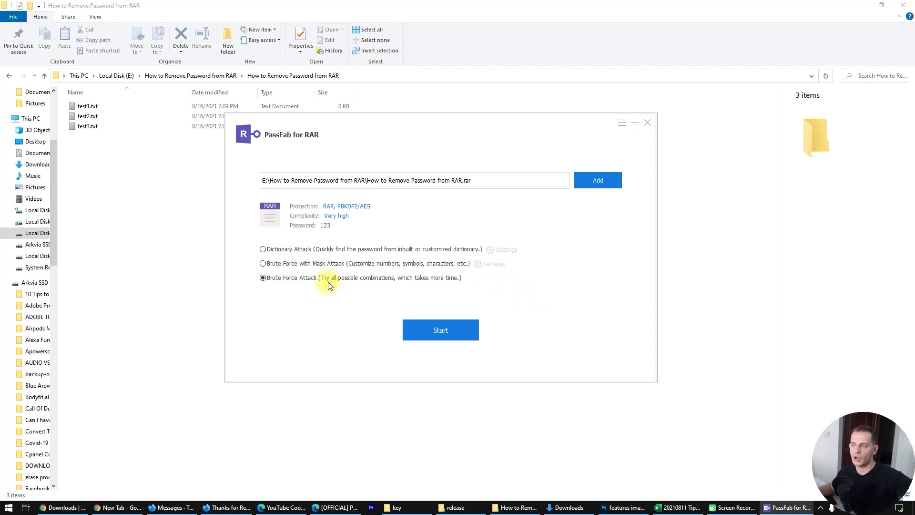